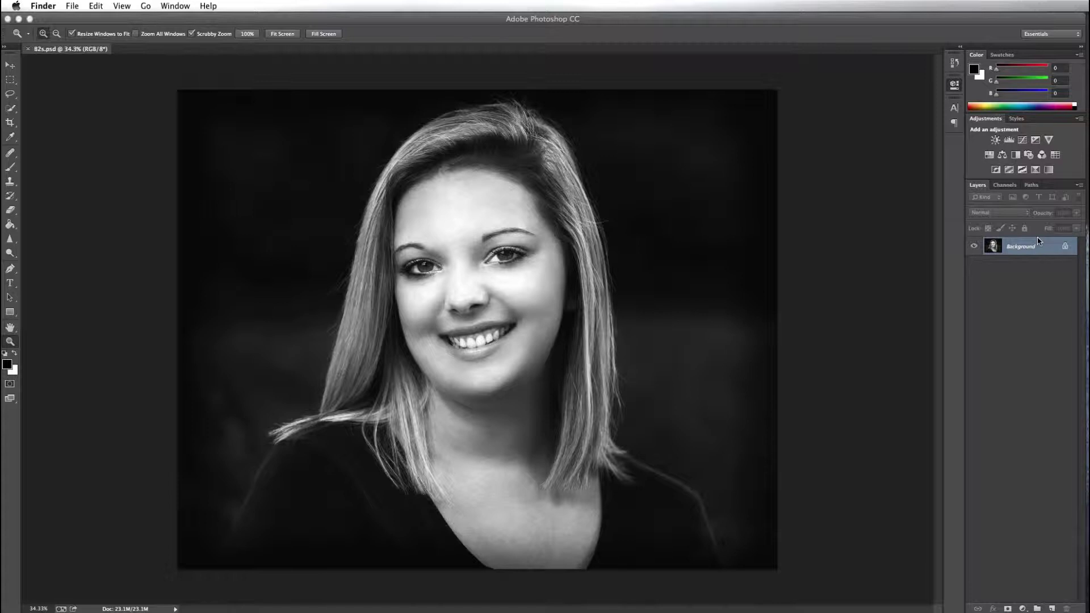
Duplicate the Background layer and activate the Clone Stamp tool
{"action": "left_click", "coordinate": [1027, 304]}
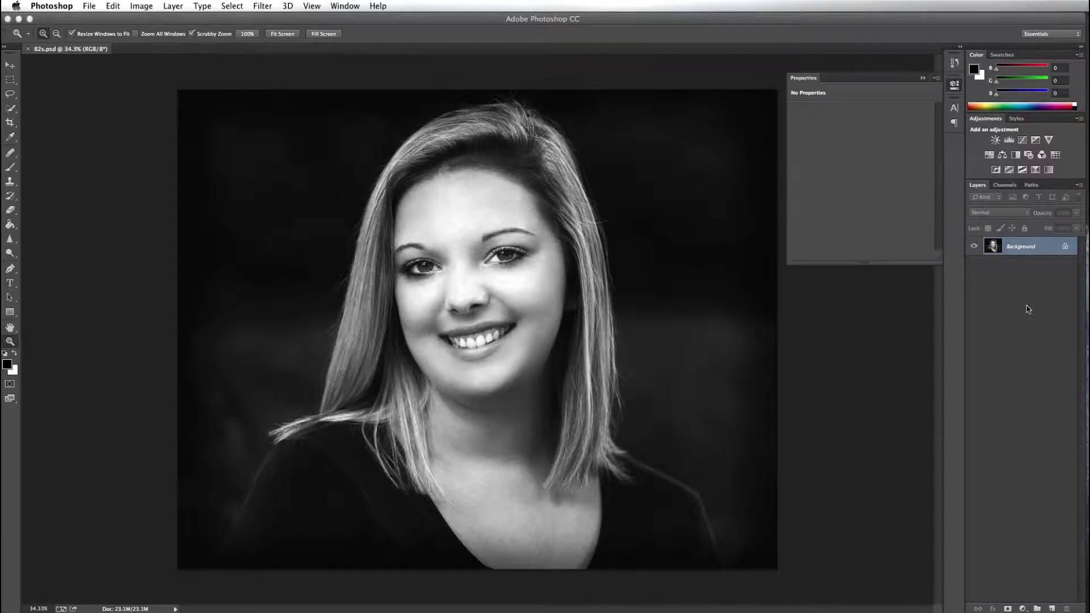
{"action": "key", "text": "super+j"}
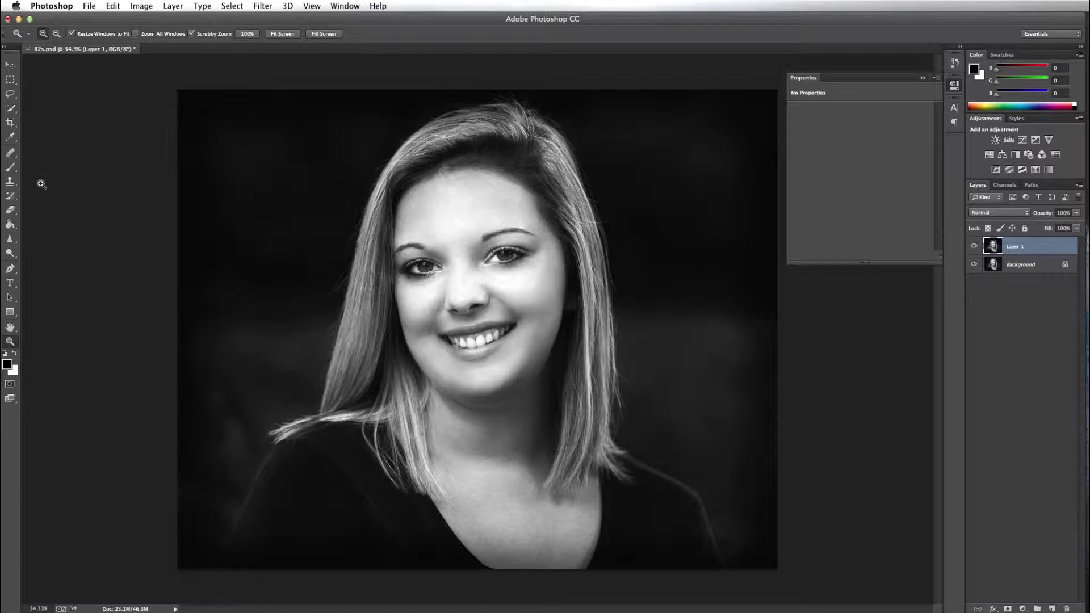
{"action": "left_click", "coordinate": [10, 181]}
{"action": "left_click", "coordinate": [61, 180]}
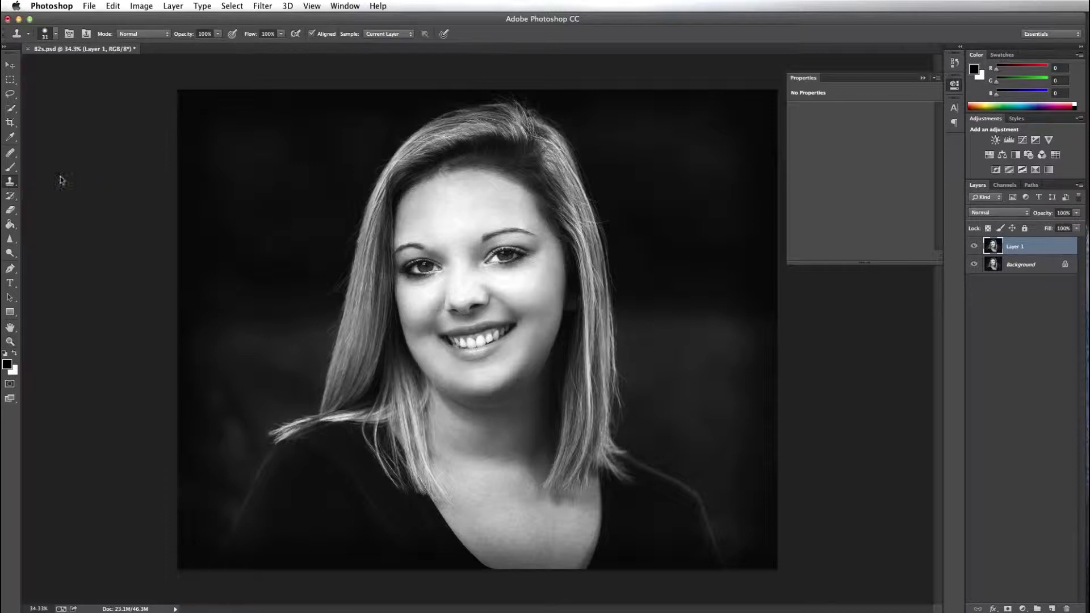
Set the Clone Stamp brush to 182 px with 0% hardness
{"action": "left_click", "coordinate": [62, 92]}
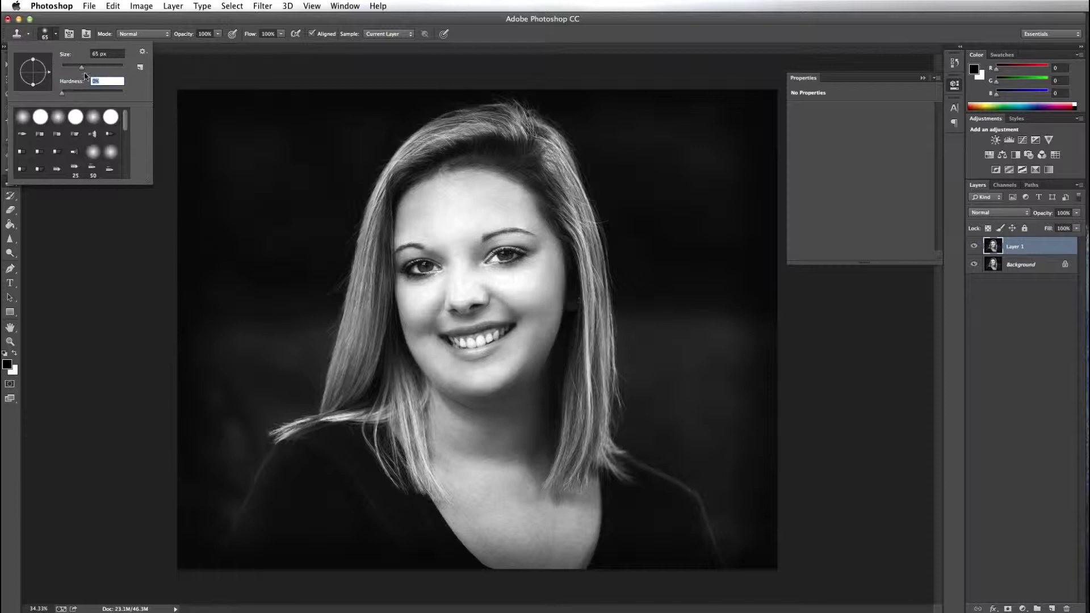
{"action": "left_click_drag", "start_coordinate": [82, 71], "coordinate": [105, 68]}
{"action": "left_click", "coordinate": [257, 423]}
{"action": "left_click", "coordinate": [263, 436]}
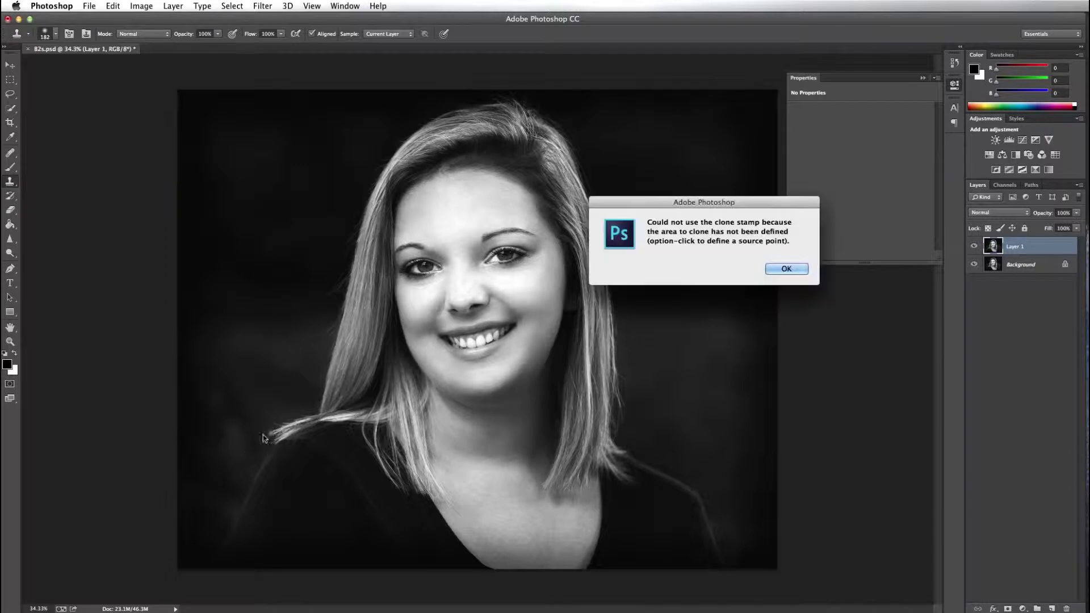
{"action": "left_click", "coordinate": [790, 269]}
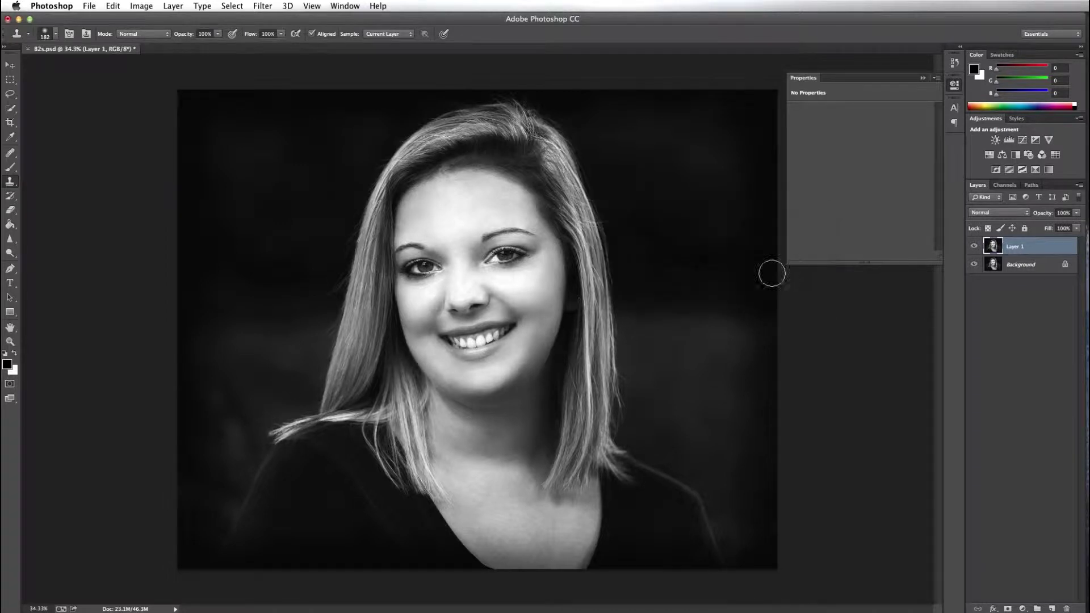
Clone nearby dark background and sweater over the hair flick lying across the shoulder on the image's left side
{"action": "left_click", "coordinate": [262, 412], "text": "alt"}
{"action": "mouse_move", "coordinate": [255, 443]}
{"action": "left_mouse_down"}
{"action": "mouse_move", "coordinate": [275, 421]}
{"action": "mouse_move", "coordinate": [299, 414]}
{"action": "mouse_move", "coordinate": [270, 434]}
{"action": "mouse_move", "coordinate": [310, 414]}
{"action": "left_mouse_up"}
{"action": "left_click", "coordinate": [251, 440], "text": "alt"}
{"action": "left_click", "coordinate": [241, 451], "text": "alt"}
{"action": "left_click", "coordinate": [240, 450], "text": "alt"}
{"action": "left_click", "coordinate": [249, 454], "text": "alt"}
{"action": "mouse_move", "coordinate": [263, 444]}
{"action": "left_mouse_down"}
{"action": "mouse_move", "coordinate": [301, 414]}
{"action": "mouse_move", "coordinate": [329, 434]}
{"action": "mouse_move", "coordinate": [358, 421]}
{"action": "mouse_move", "coordinate": [321, 428]}
{"action": "mouse_move", "coordinate": [337, 421]}
{"action": "mouse_move", "coordinate": [285, 447]}
{"action": "mouse_move", "coordinate": [282, 461]}
{"action": "mouse_move", "coordinate": [321, 475]}
{"action": "mouse_move", "coordinate": [348, 445]}
{"action": "mouse_move", "coordinate": [369, 441]}
{"action": "mouse_move", "coordinate": [373, 465]}
{"action": "left_mouse_up"}
{"action": "left_click", "coordinate": [241, 444], "text": "alt"}
{"action": "left_click", "coordinate": [240, 440], "text": "alt"}
{"action": "left_click", "coordinate": [240, 440], "text": "alt"}
{"action": "left_click", "coordinate": [247, 441], "text": "alt"}
{"action": "left_click", "coordinate": [267, 438], "text": "alt"}
{"action": "left_click", "coordinate": [324, 451], "text": "alt"}
{"action": "left_click", "coordinate": [332, 442], "text": "alt"}
{"action": "left_click", "coordinate": [333, 438], "text": "alt"}
{"action": "left_click", "coordinate": [343, 436], "text": "alt"}
{"action": "left_click", "coordinate": [327, 430], "text": "alt"}
{"action": "left_click", "coordinate": [332, 436], "text": "alt"}
{"action": "left_click", "coordinate": [339, 452], "text": "alt"}
{"action": "left_click", "coordinate": [347, 435], "text": "alt"}
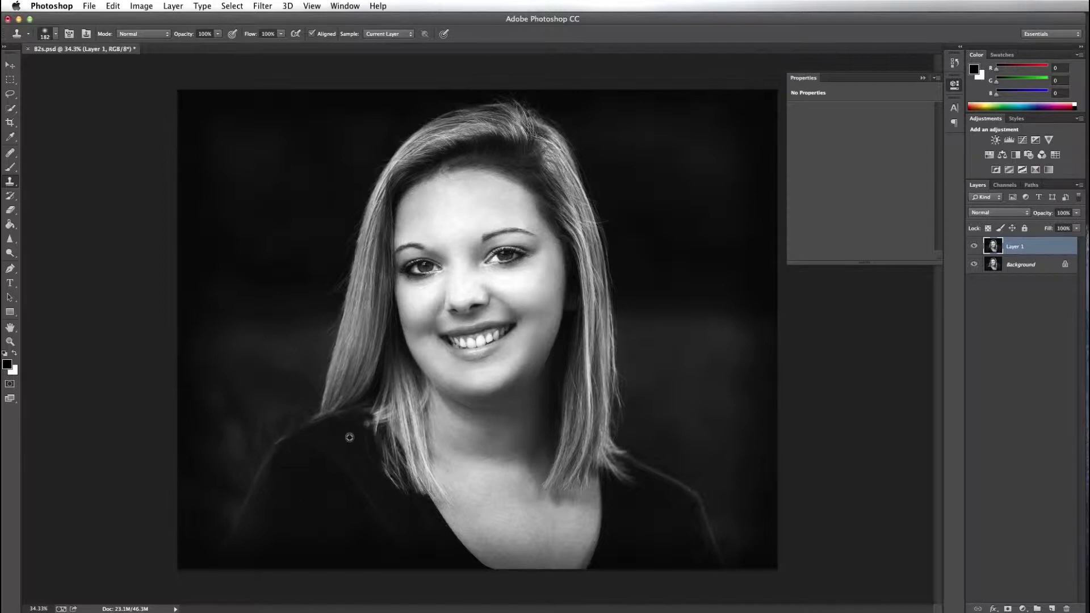
Clone dark sweater over the remaining loose strands beside the front lock on the image's left side
{"action": "left_click", "coordinate": [350, 437], "text": "alt"}
{"action": "mouse_move", "coordinate": [362, 419]}
{"action": "left_mouse_down"}
{"action": "mouse_move", "coordinate": [388, 465]}
{"action": "mouse_move", "coordinate": [363, 451]}
{"action": "mouse_move", "coordinate": [385, 447]}
{"action": "mouse_move", "coordinate": [389, 468]}
{"action": "mouse_move", "coordinate": [366, 449]}
{"action": "mouse_move", "coordinate": [390, 459]}
{"action": "mouse_move", "coordinate": [392, 481]}
{"action": "mouse_move", "coordinate": [367, 456]}
{"action": "mouse_move", "coordinate": [381, 451]}
{"action": "mouse_move", "coordinate": [390, 485]}
{"action": "mouse_move", "coordinate": [372, 455]}
{"action": "mouse_move", "coordinate": [385, 449]}
{"action": "mouse_move", "coordinate": [394, 492]}
{"action": "left_mouse_up"}
{"action": "left_click", "coordinate": [364, 452], "text": "alt"}
{"action": "left_click", "coordinate": [369, 454], "text": "alt"}
{"action": "left_click", "coordinate": [367, 455], "text": "alt"}
{"action": "left_click", "coordinate": [371, 455], "text": "alt"}
{"action": "left_click", "coordinate": [372, 452], "text": "alt"}
{"action": "left_click_drag", "start_coordinate": [389, 454], "coordinate": [400, 494]}
{"action": "left_click", "coordinate": [368, 436], "text": "alt"}
{"action": "left_click_drag", "start_coordinate": [371, 432], "coordinate": [389, 453]}
{"action": "left_click", "coordinate": [360, 438], "text": "alt"}
{"action": "mouse_move", "coordinate": [357, 415]}
{"action": "left_mouse_down"}
{"action": "mouse_move", "coordinate": [380, 445]}
{"action": "mouse_move", "coordinate": [359, 416]}
{"action": "mouse_move", "coordinate": [381, 431]}
{"action": "mouse_move", "coordinate": [383, 458]}
{"action": "mouse_move", "coordinate": [367, 438]}
{"action": "mouse_move", "coordinate": [380, 440]}
{"action": "mouse_move", "coordinate": [388, 455]}
{"action": "mouse_move", "coordinate": [364, 436]}
{"action": "mouse_move", "coordinate": [387, 451]}
{"action": "left_mouse_up"}
{"action": "left_click", "coordinate": [352, 431], "text": "alt"}
{"action": "left_click", "coordinate": [349, 434], "text": "alt"}
{"action": "left_click", "coordinate": [353, 431], "text": "alt"}
{"action": "left_click", "coordinate": [368, 438], "text": "alt"}
{"action": "left_click", "coordinate": [363, 436], "text": "alt"}
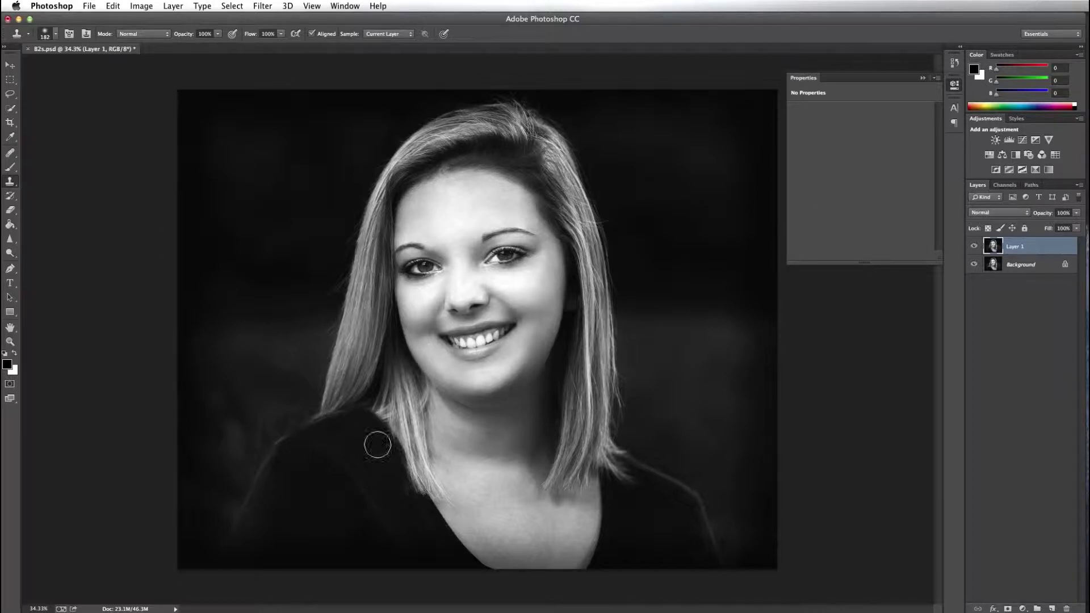
Set the Clone Stamp brush to 55 px with 60% hardness for close-up work on the left shoulder
{"action": "left_click", "coordinate": [56, 34]}
{"action": "left_click_drag", "start_coordinate": [61, 93], "coordinate": [79, 67]}
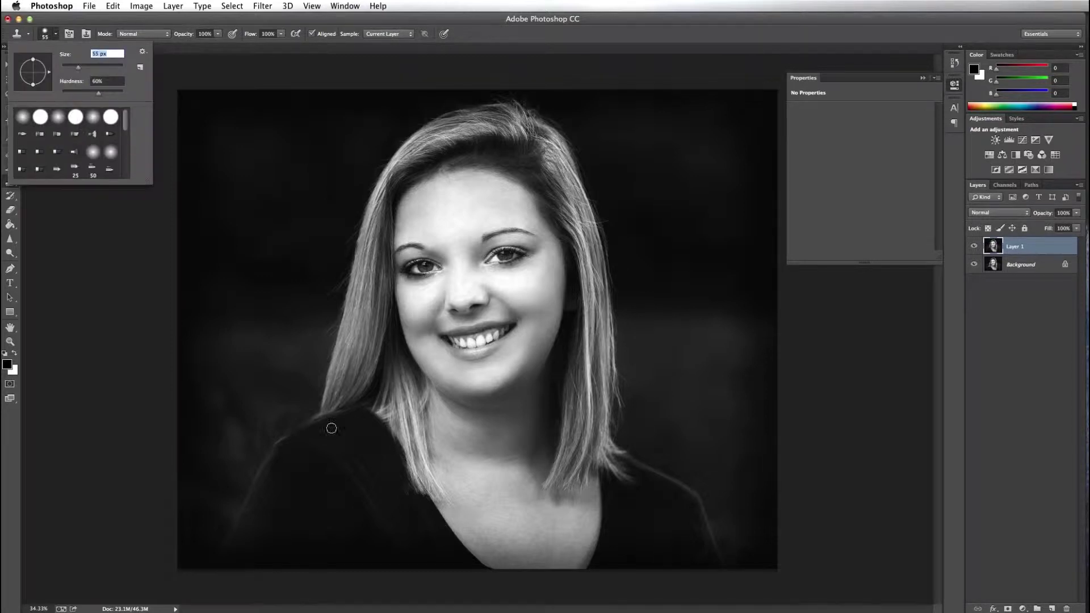
{"action": "left_click", "coordinate": [10, 341]}
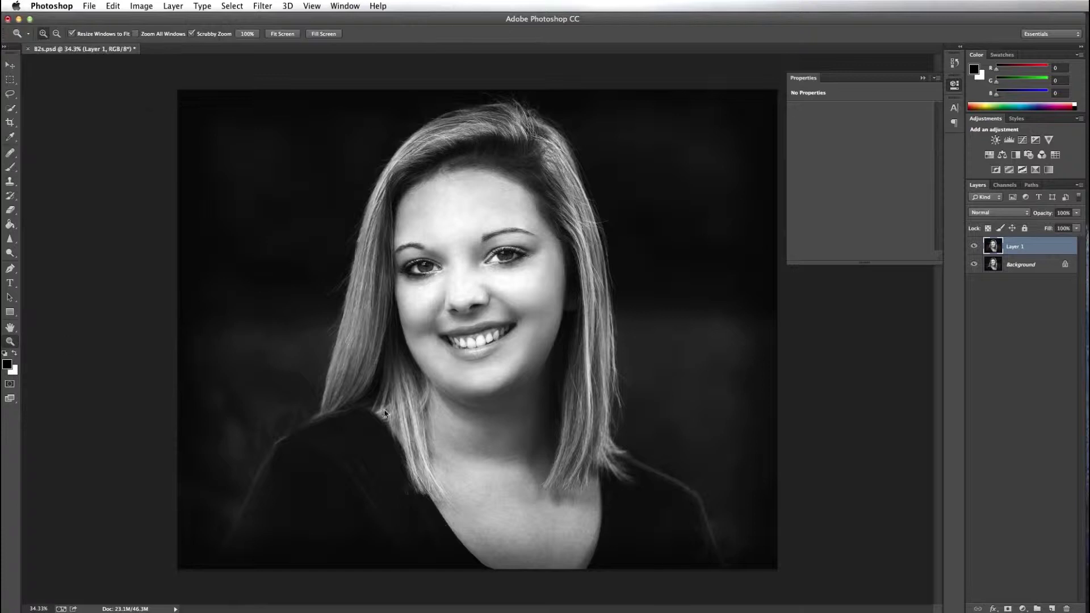
{"action": "left_click", "coordinate": [390, 423]}
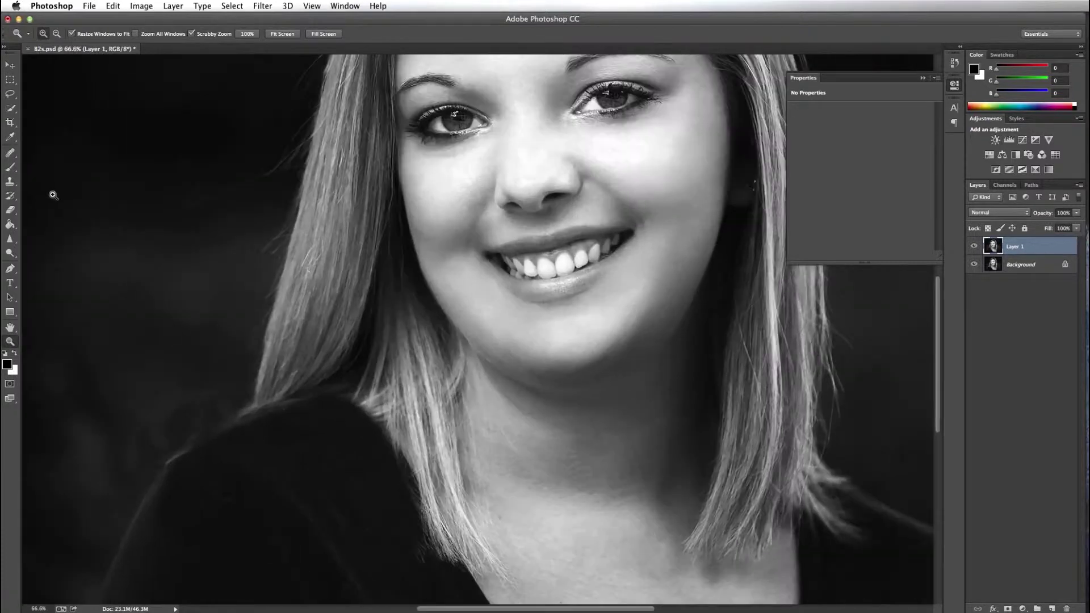
{"action": "left_click", "coordinate": [10, 181]}
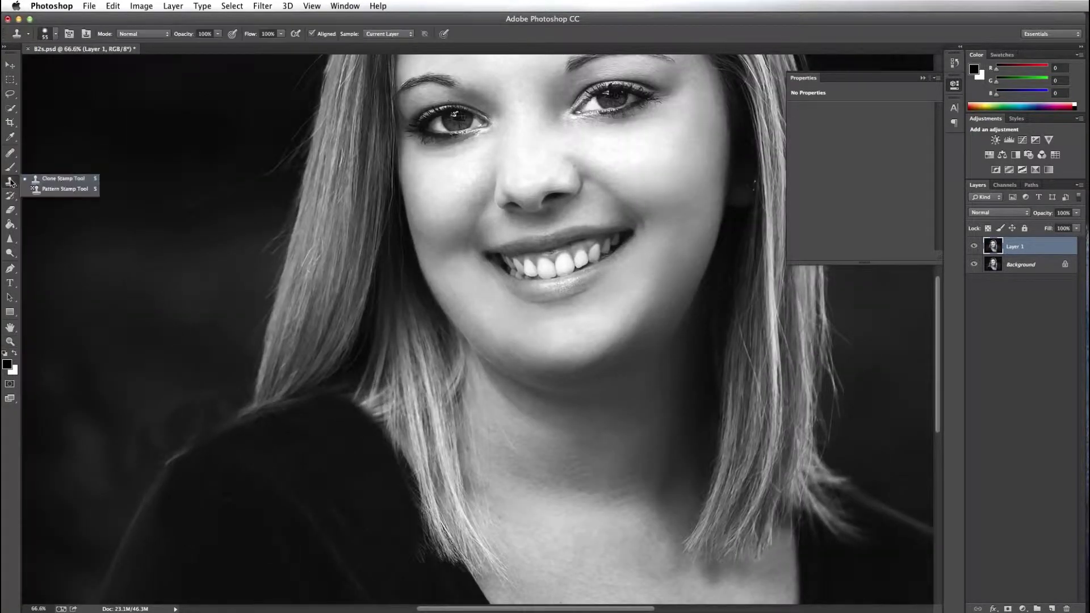
{"action": "left_click", "coordinate": [53, 180]}
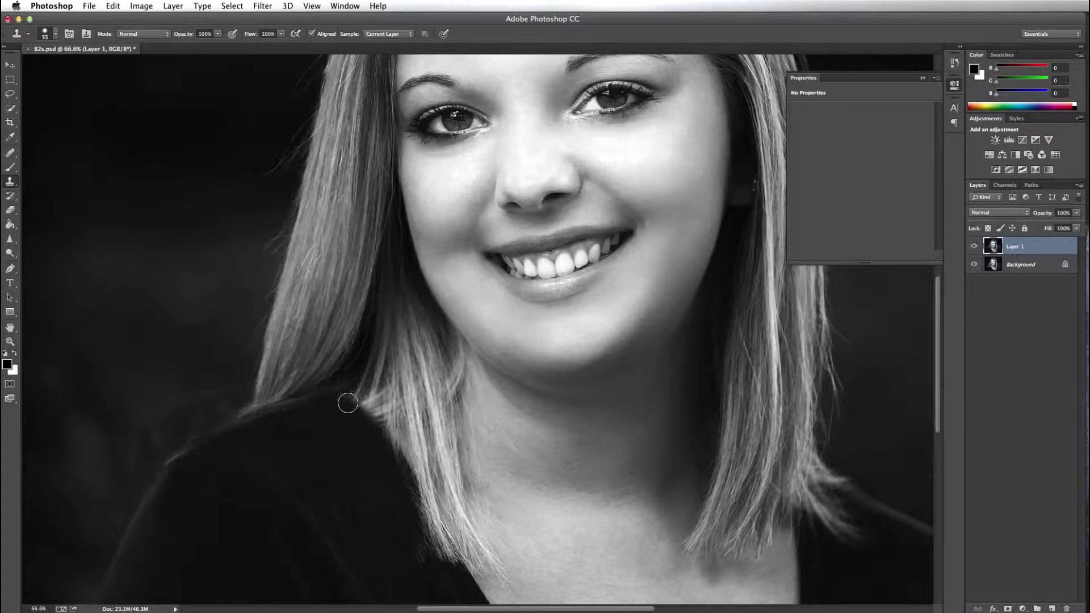
Clone sweater texture along the front lock's outer edge and clean up the stray hair along the left shoulder line
{"action": "mouse_move", "coordinate": [359, 417]}
{"action": "left_mouse_down"}
{"action": "mouse_move", "coordinate": [372, 431]}
{"action": "mouse_move", "coordinate": [366, 442]}
{"action": "mouse_move", "coordinate": [389, 445]}
{"action": "mouse_move", "coordinate": [404, 479]}
{"action": "left_mouse_up"}
{"action": "left_click", "coordinate": [376, 443], "text": "alt"}
{"action": "left_click", "coordinate": [370, 447]}
{"action": "left_click", "coordinate": [385, 442], "text": "alt"}
{"action": "mouse_move", "coordinate": [389, 455]}
{"action": "left_mouse_down"}
{"action": "mouse_move", "coordinate": [360, 428]}
{"action": "mouse_move", "coordinate": [405, 477]}
{"action": "mouse_move", "coordinate": [414, 578]}
{"action": "left_mouse_up"}
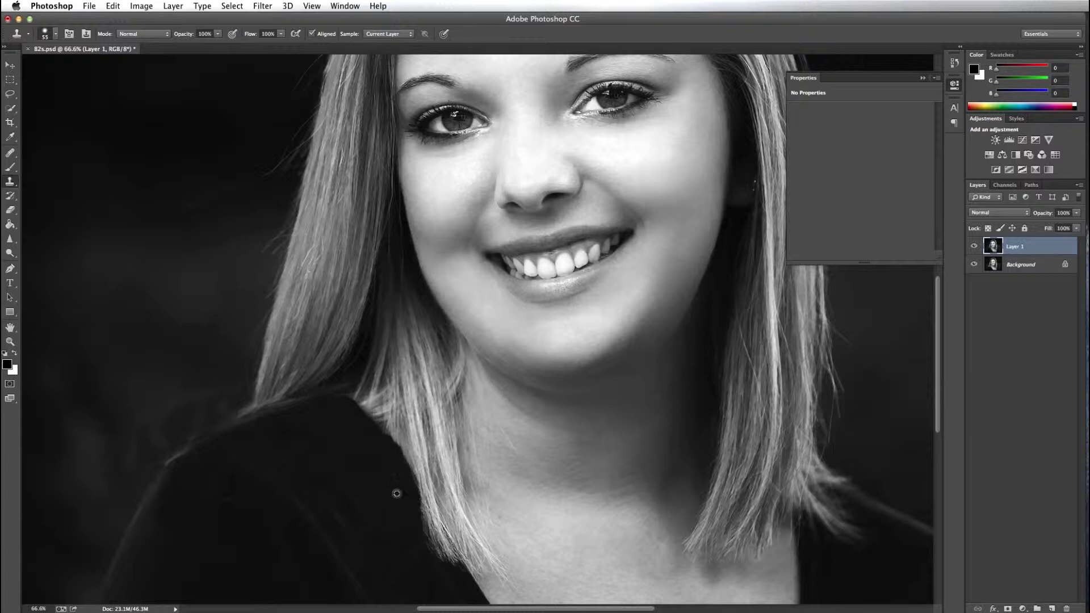
{"action": "mouse_move", "coordinate": [416, 510]}
{"action": "left_mouse_down"}
{"action": "mouse_move", "coordinate": [408, 532]}
{"action": "mouse_move", "coordinate": [418, 565]}
{"action": "mouse_move", "coordinate": [418, 525]}
{"action": "mouse_move", "coordinate": [424, 558]}
{"action": "left_mouse_up"}
{"action": "left_click_drag", "start_coordinate": [173, 449], "coordinate": [154, 466]}
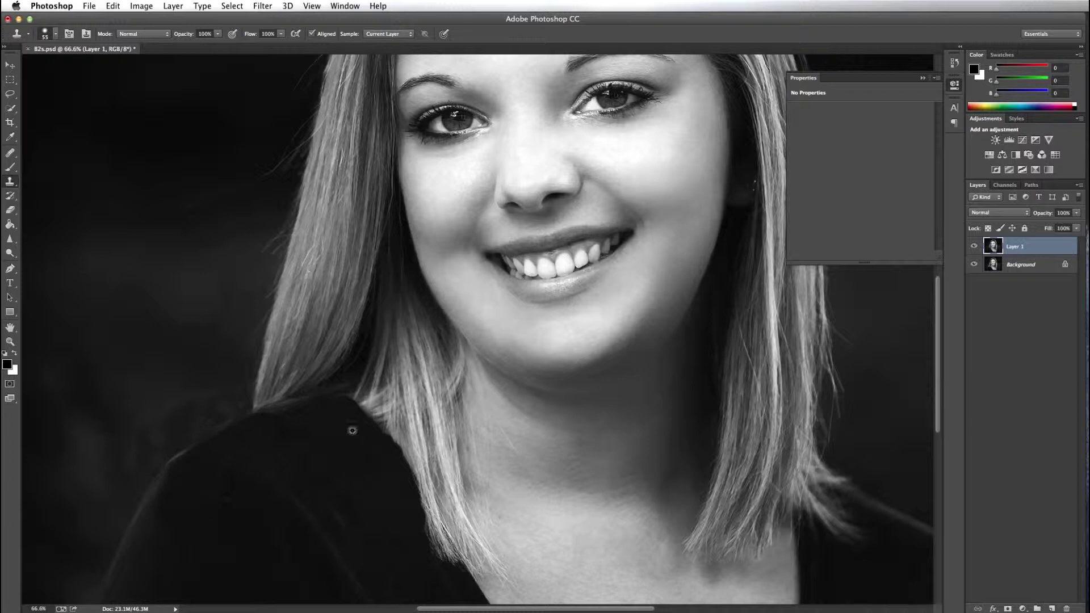
Lower the Clone Stamp brush hardness to 9% for detail work where the front lock meets the sweater
{"action": "left_click", "coordinate": [10, 341]}
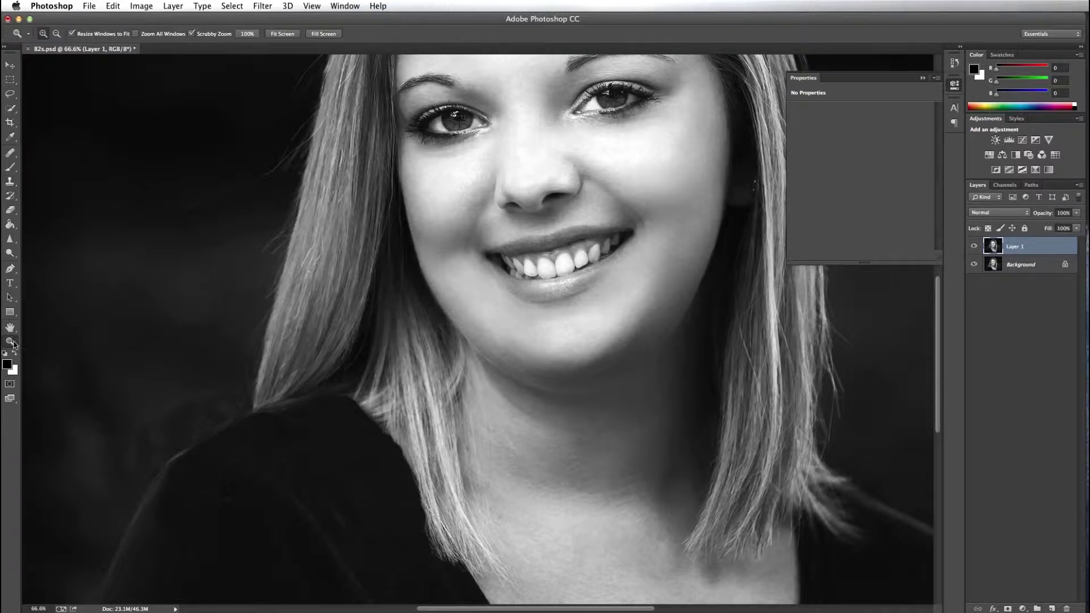
{"action": "left_click", "coordinate": [334, 362], "text": "alt"}
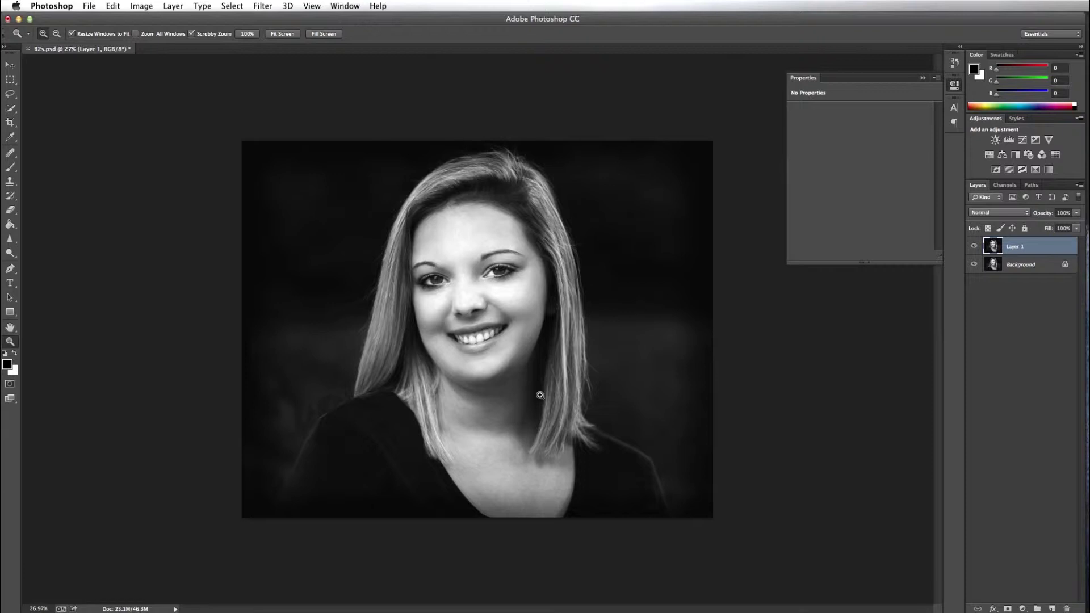
{"action": "left_click_drag", "start_coordinate": [423, 404], "coordinate": [444, 393]}
{"action": "left_click", "coordinate": [479, 391], "text": "alt"}
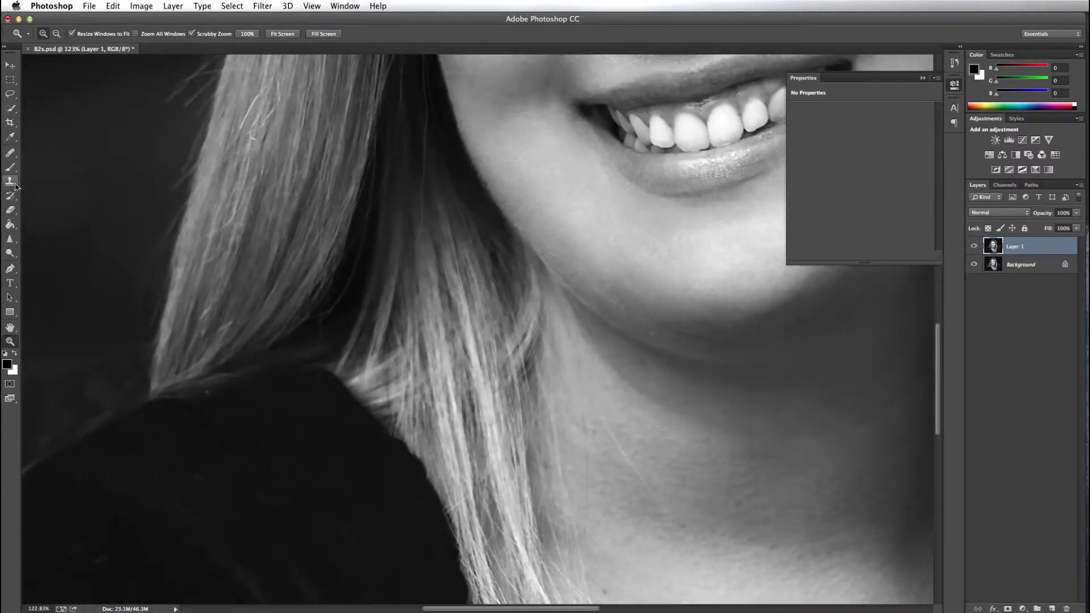
{"action": "left_click_drag", "start_coordinate": [9, 181], "coordinate": [63, 181]}
{"action": "left_click", "coordinate": [63, 182]}
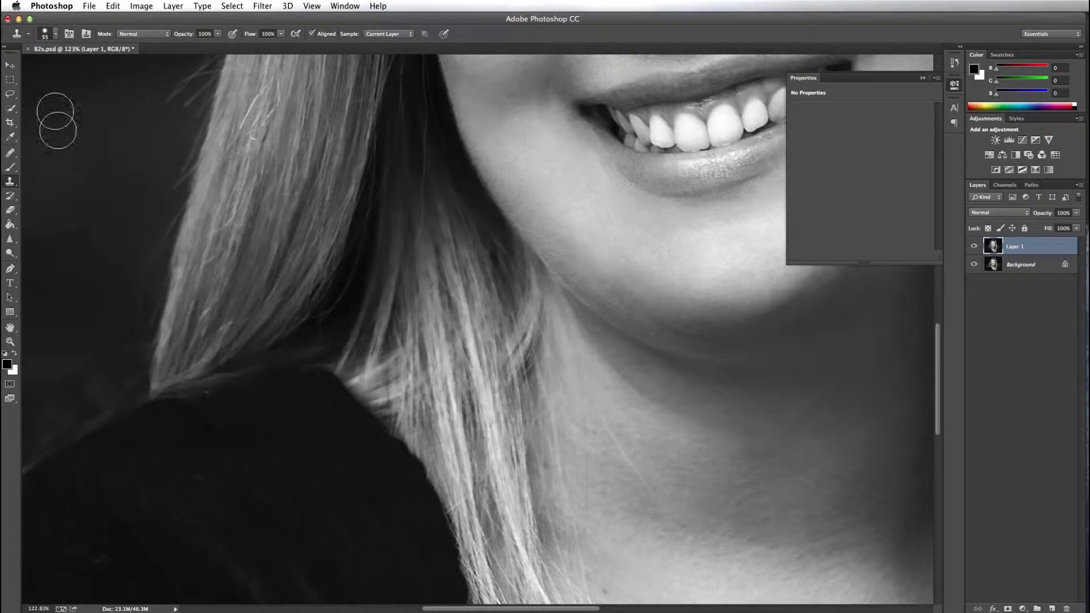
{"action": "left_click", "coordinate": [55, 35]}
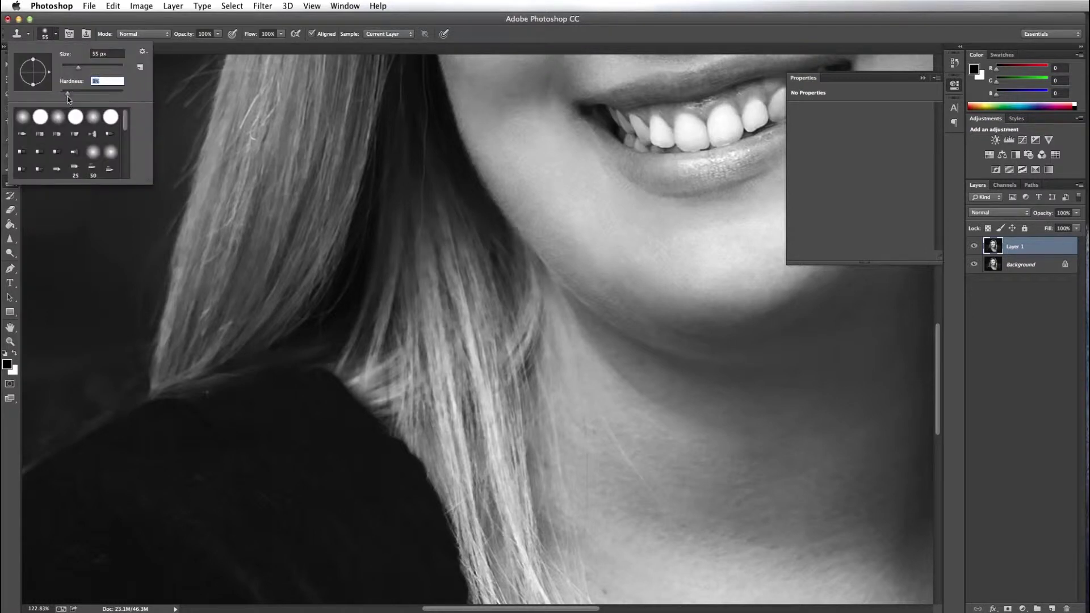
Clone hair texture over the uneven edge between the front lock and sweater, and undo the last clone stroke
{"action": "left_click", "coordinate": [414, 418], "text": "alt"}
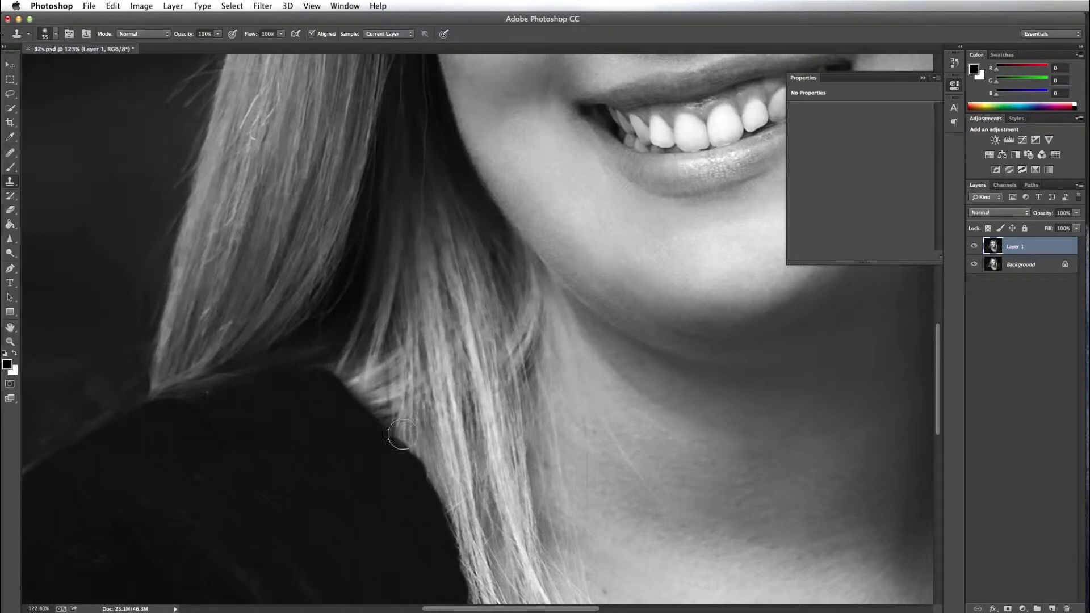
{"action": "left_click", "coordinate": [423, 464]}
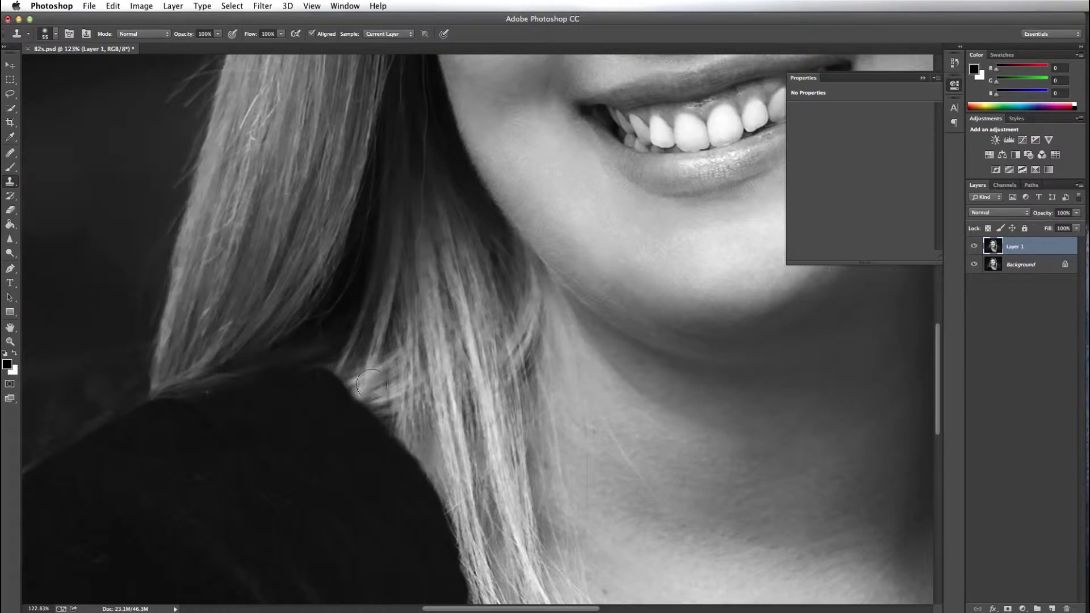
{"action": "left_click", "coordinate": [112, 6]}
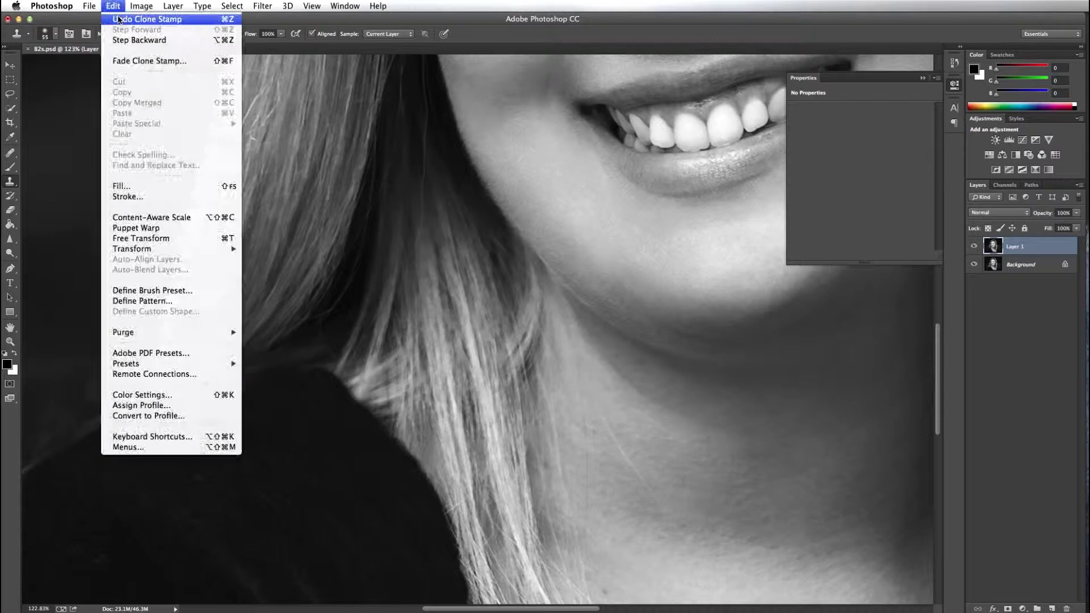
{"action": "left_click", "coordinate": [128, 18]}
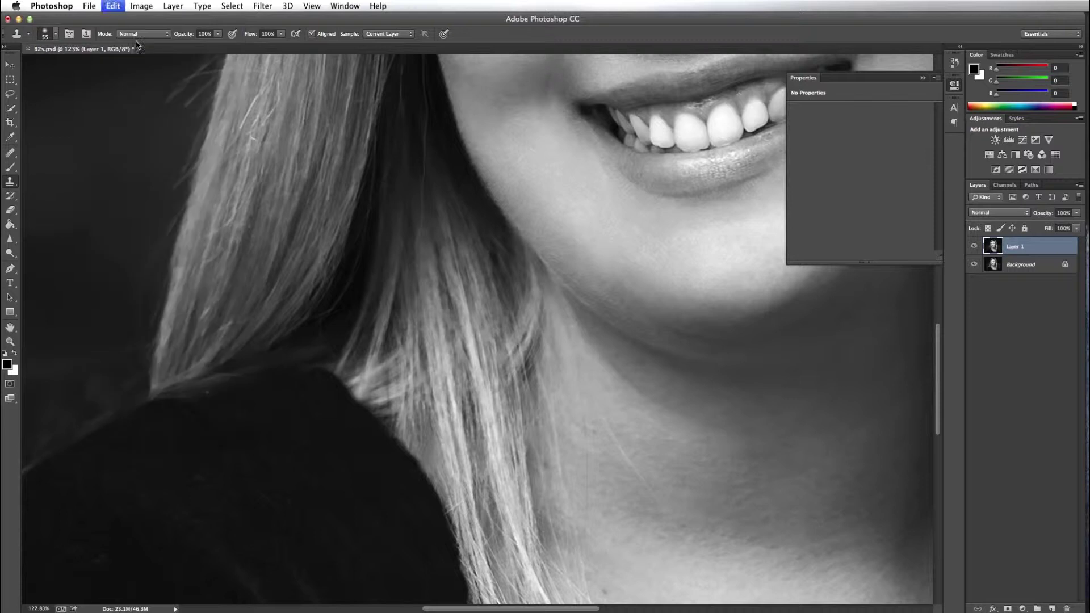
Open the Liquify filter on the retouched Layer 1
{"action": "left_click", "coordinate": [10, 341]}
{"action": "left_click_drag", "start_coordinate": [472, 376], "coordinate": [414, 376]}
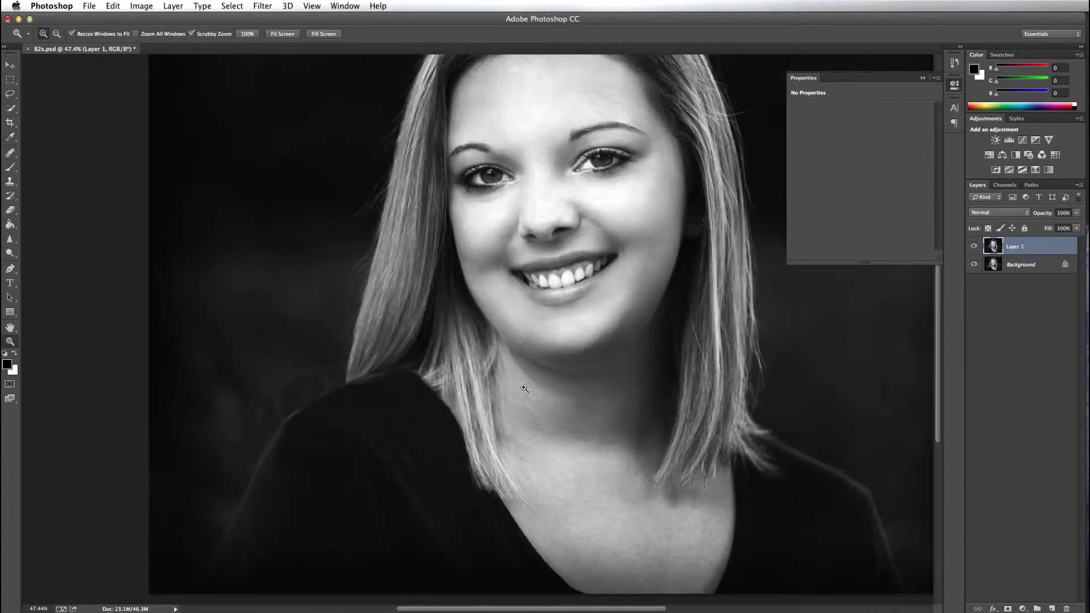
{"action": "left_click", "coordinate": [626, 352], "text": "alt"}
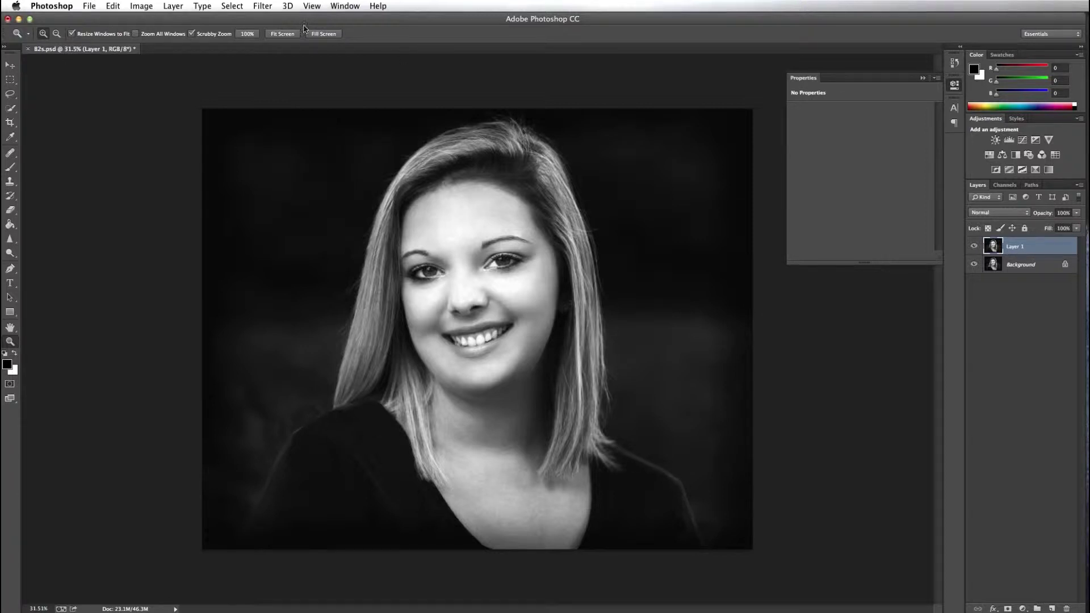
{"action": "left_click", "coordinate": [263, 5]}
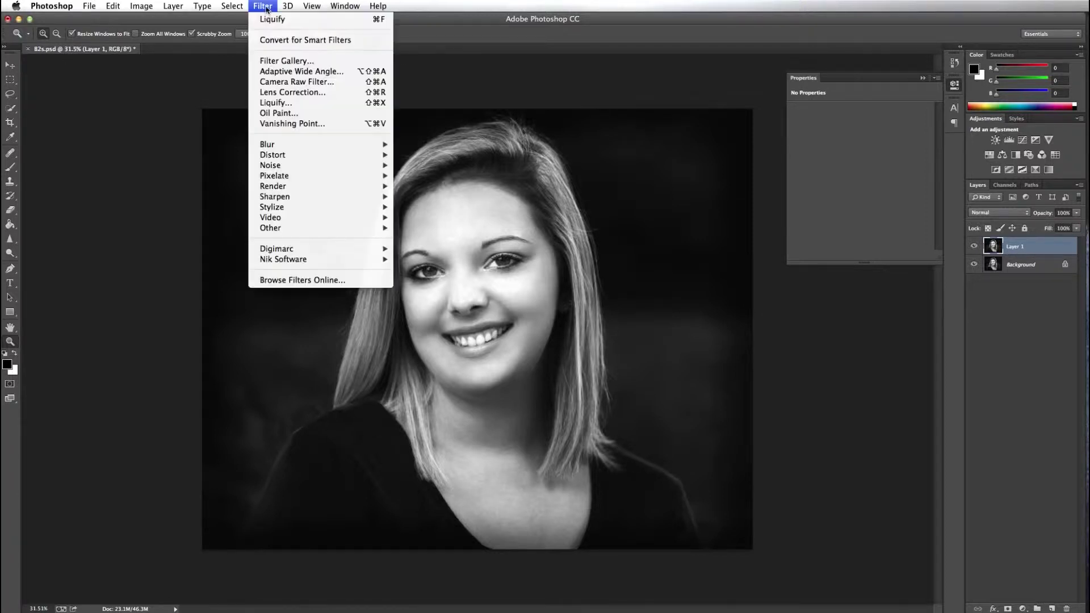
{"action": "mouse_move", "coordinate": [263, 190]}
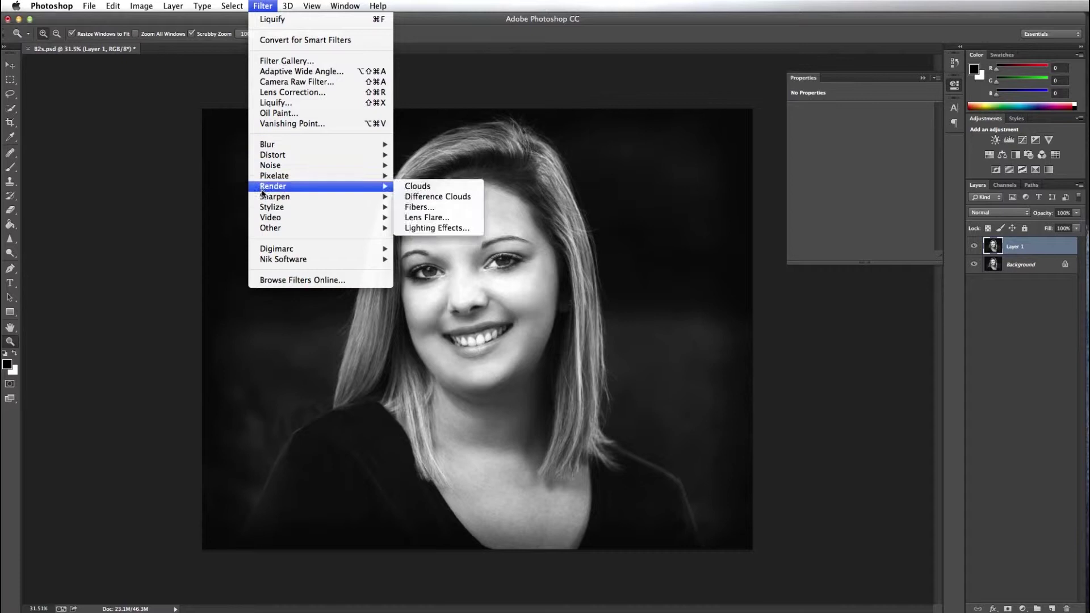
{"action": "left_click", "coordinate": [290, 103]}
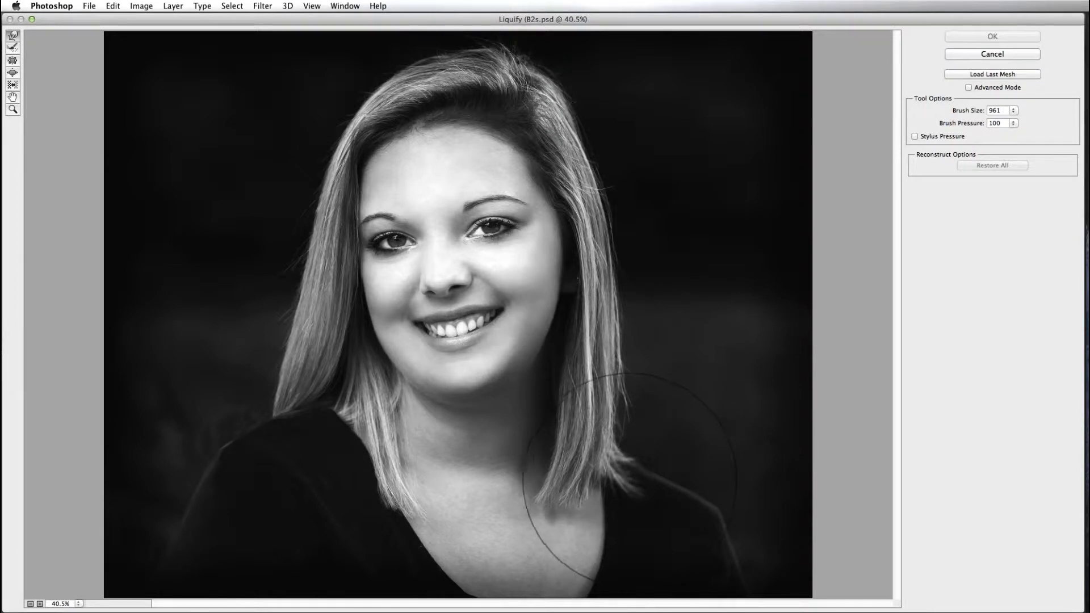
Warp the hair ends and shoulder on the image's right side outward and reshape the shoulder's outer curve
{"action": "mouse_move", "coordinate": [647, 498]}
{"action": "left_mouse_down"}
{"action": "mouse_move", "coordinate": [675, 491]}
{"action": "mouse_move", "coordinate": [732, 519]}
{"action": "left_mouse_up"}
{"action": "left_click_drag", "start_coordinate": [643, 461], "coordinate": [651, 452]}
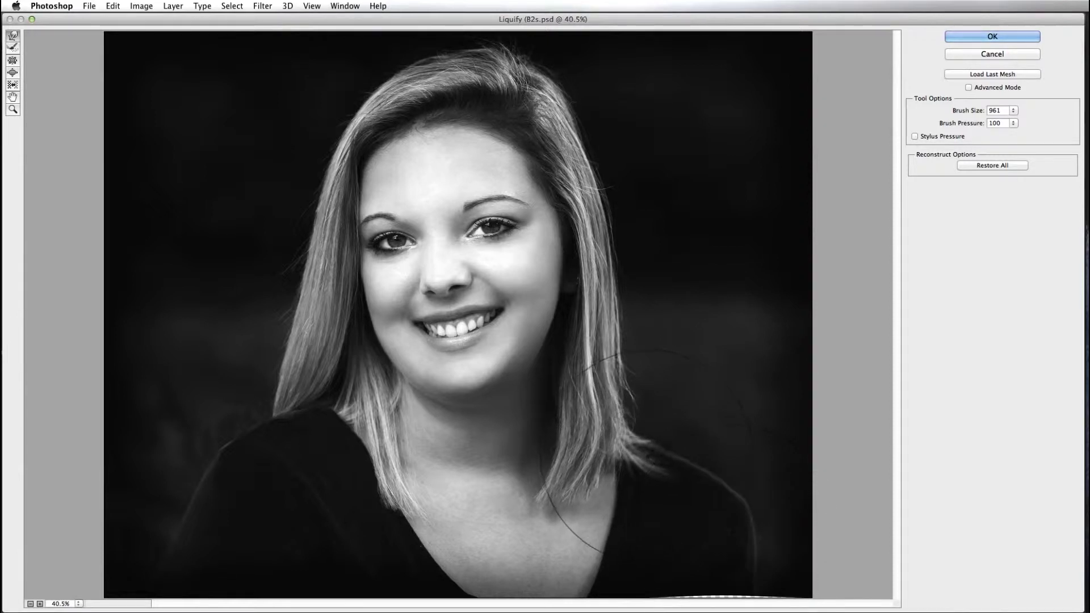
{"action": "mouse_move", "coordinate": [754, 442]}
{"action": "left_mouse_down"}
{"action": "mouse_move", "coordinate": [788, 494]}
{"action": "mouse_move", "coordinate": [718, 507]}
{"action": "mouse_move", "coordinate": [694, 469]}
{"action": "mouse_move", "coordinate": [769, 499]}
{"action": "left_mouse_up"}
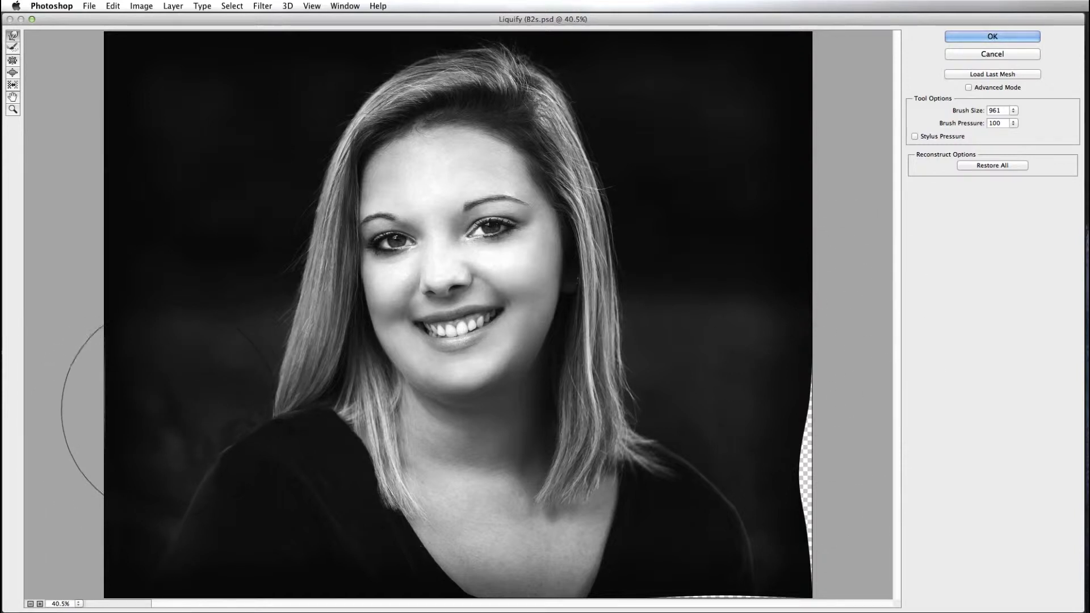
Warp the hair ends on the image's left side down and outward over the shoulder, and apply the Liquify changes
{"action": "left_click_drag", "start_coordinate": [168, 411], "coordinate": [173, 419]}
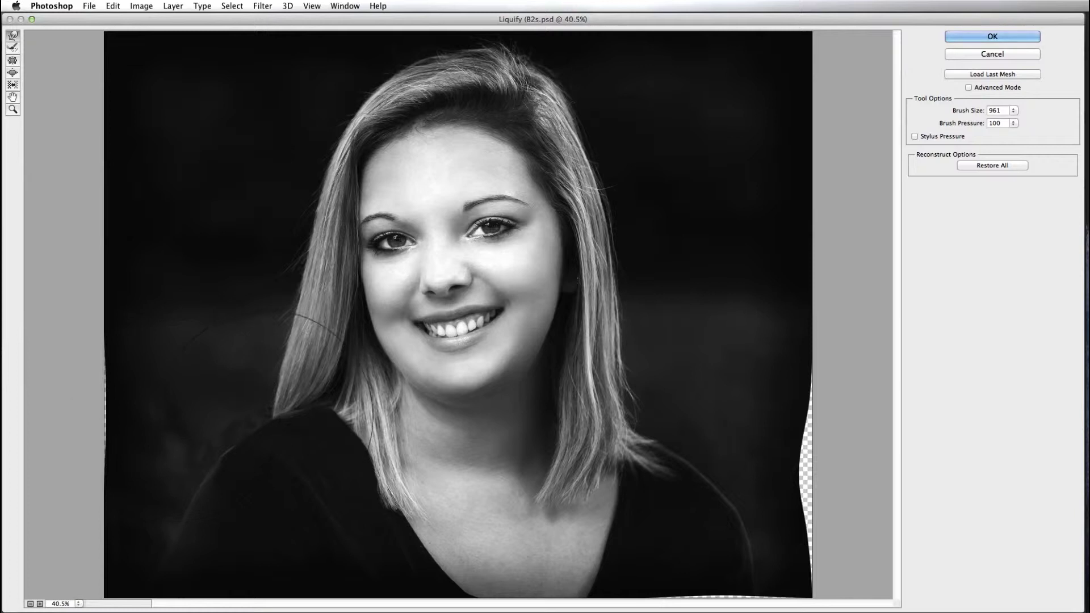
{"action": "left_click_drag", "start_coordinate": [269, 408], "coordinate": [268, 439]}
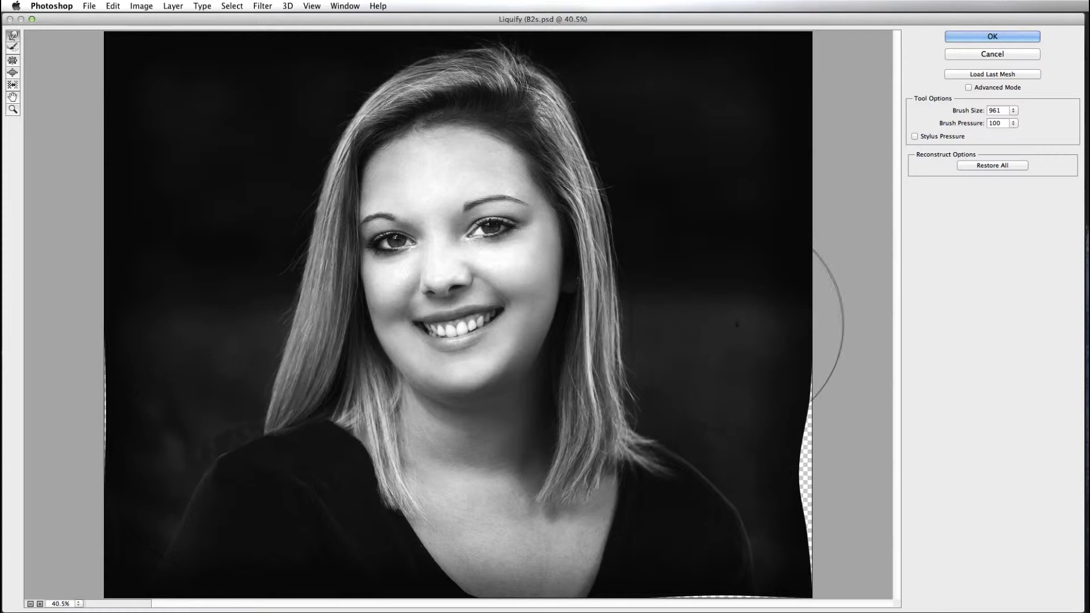
{"action": "left_click", "coordinate": [1005, 36]}
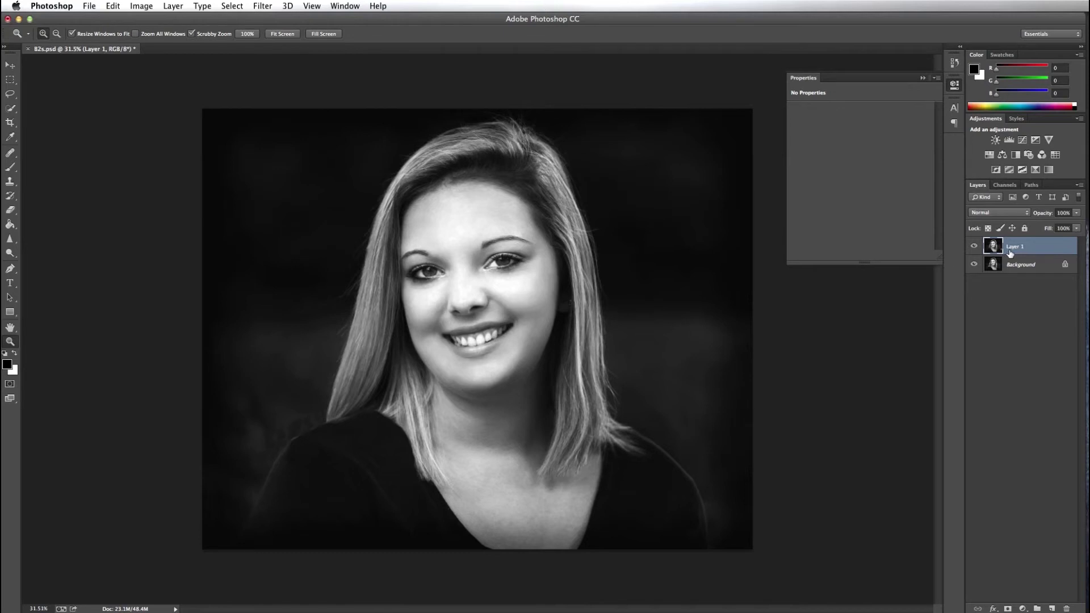
Toggle Layer 1's visibility off and on to compare the retouched portrait with the original
{"action": "left_click", "coordinate": [974, 248]}
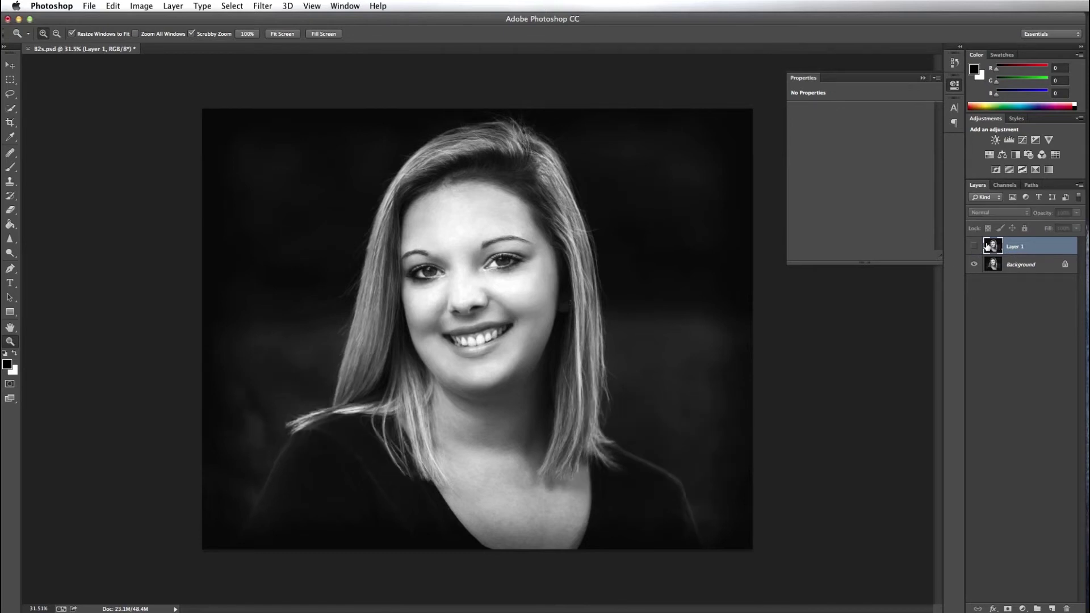
{"action": "left_click", "coordinate": [975, 246]}
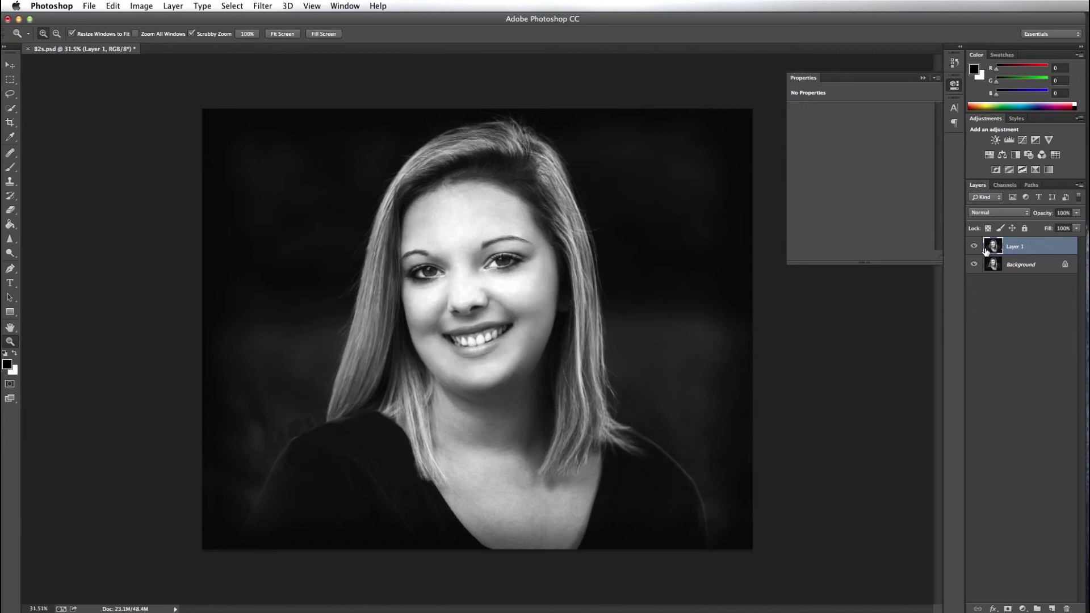